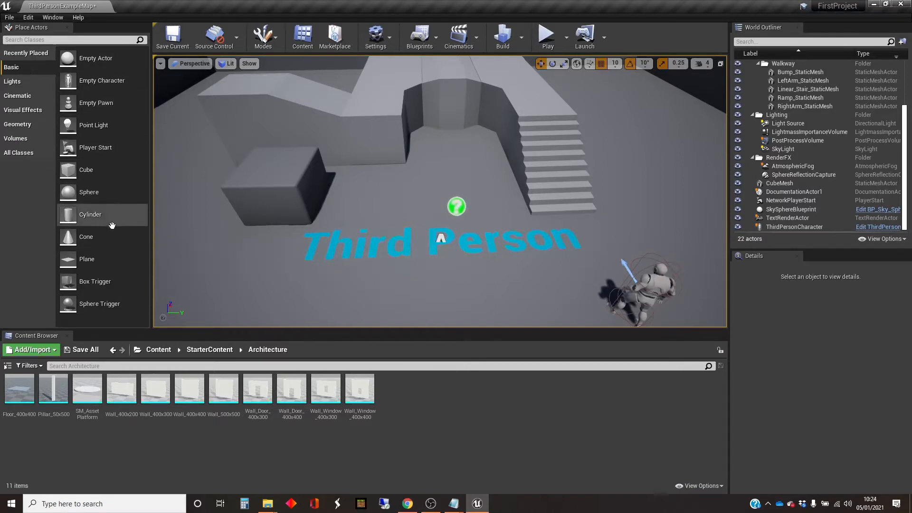
- Place a basic sphere at the start of the Third Person floor text and a basic cube in front of the text's middle
drag(99, 200, 346, 221)
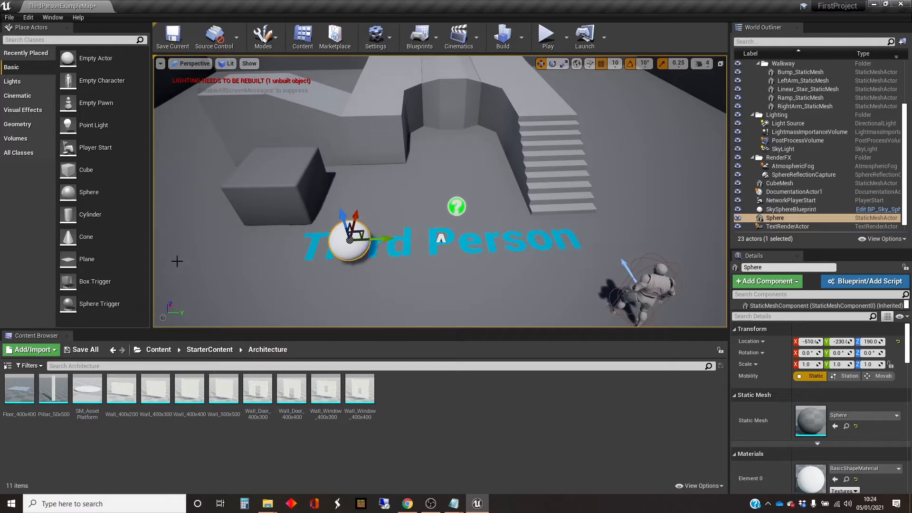
drag(68, 170, 444, 269)
click(444, 269)
key(s)
mouse_move(444, 270)
right_down()
mouse_move(443, 240)
mouse_move(463, 265)
mouse_move(529, 265)
mouse_move(460, 265)
right_up()
key(w)
key(s)
key(w)
right_drag(239, 258, 260, 257)
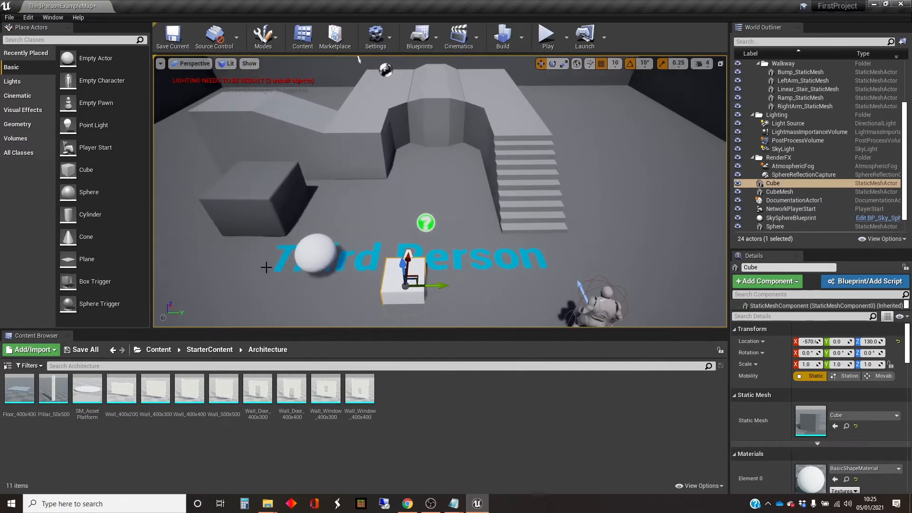
right_drag(264, 267, 252, 263)
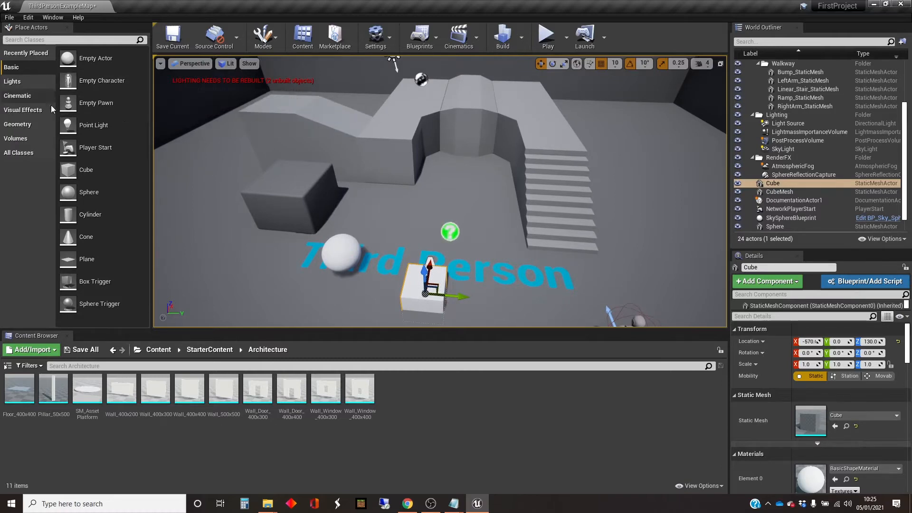
- Add an Ambient Sound actor from all classes to the floor beside the large grey block, behind the sphere
click(25, 152)
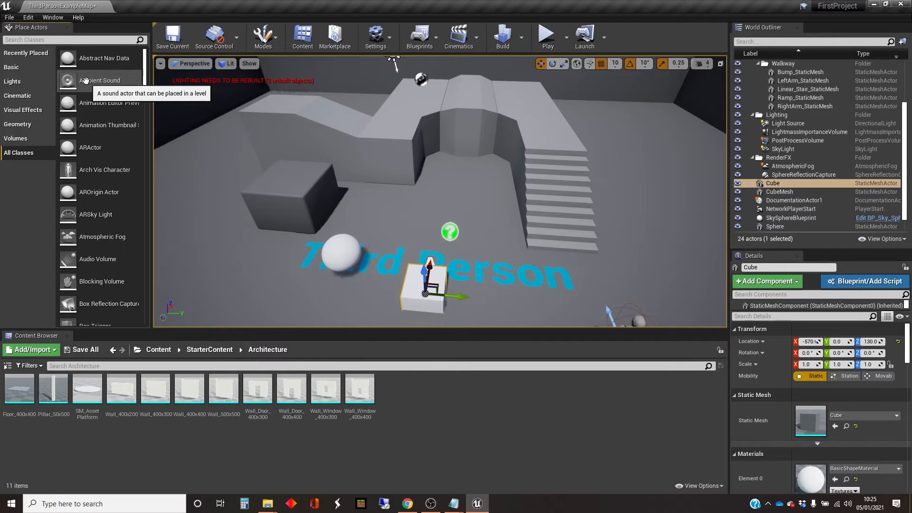
drag(85, 80, 363, 214)
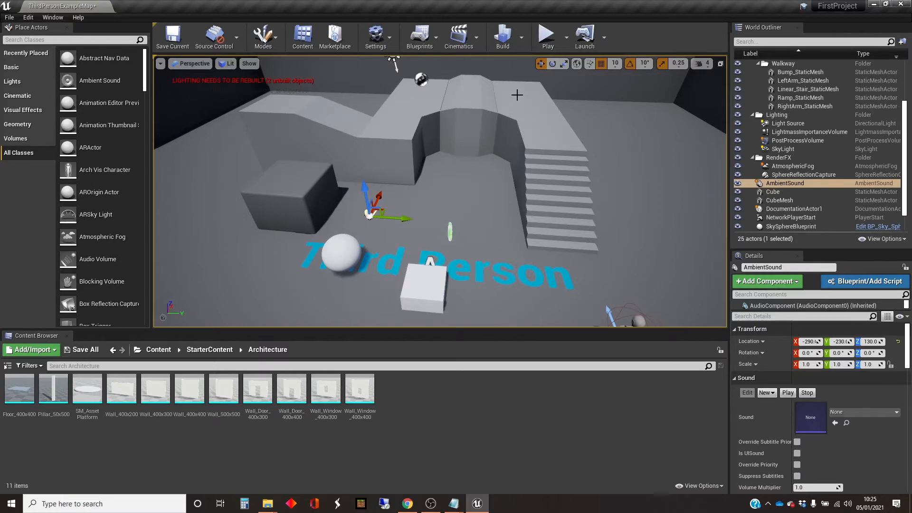
- Play-test the level by running and jumping the character around the placed sphere and cube, and end the play session
click(546, 42)
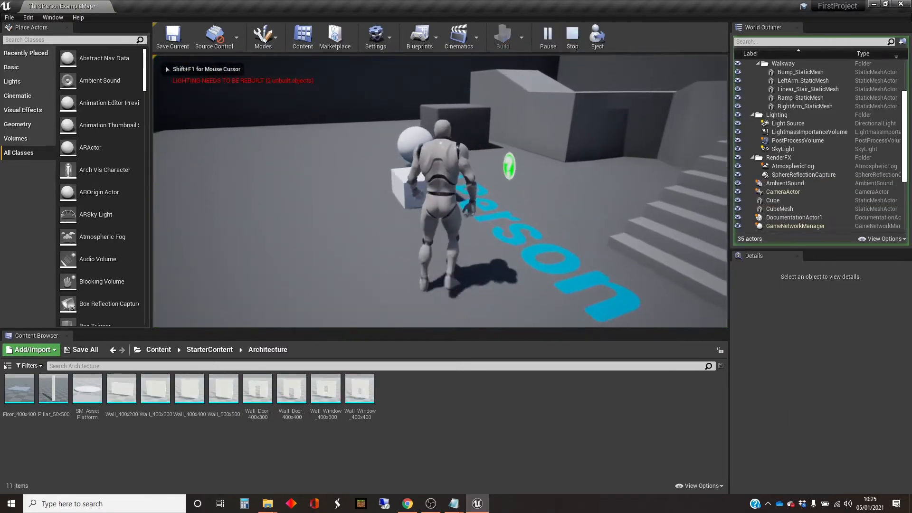
key(w)
key(space)
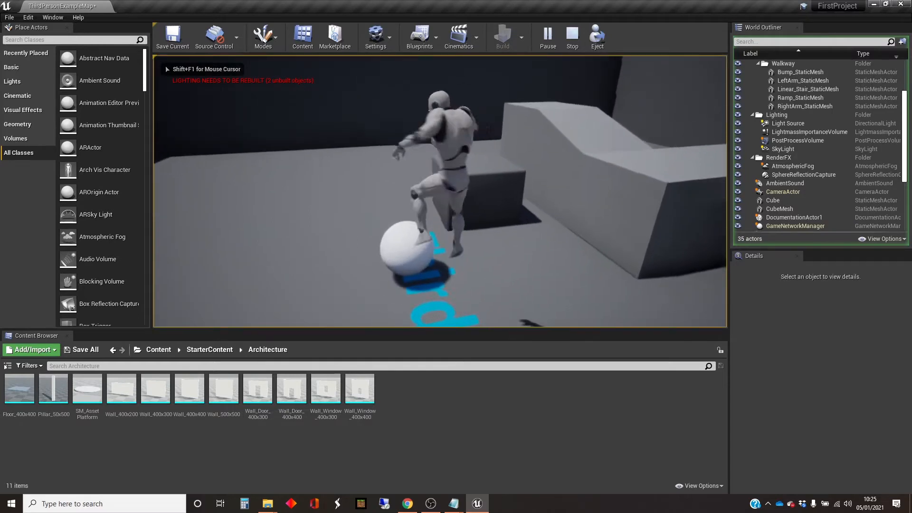
key(w)
key(d)
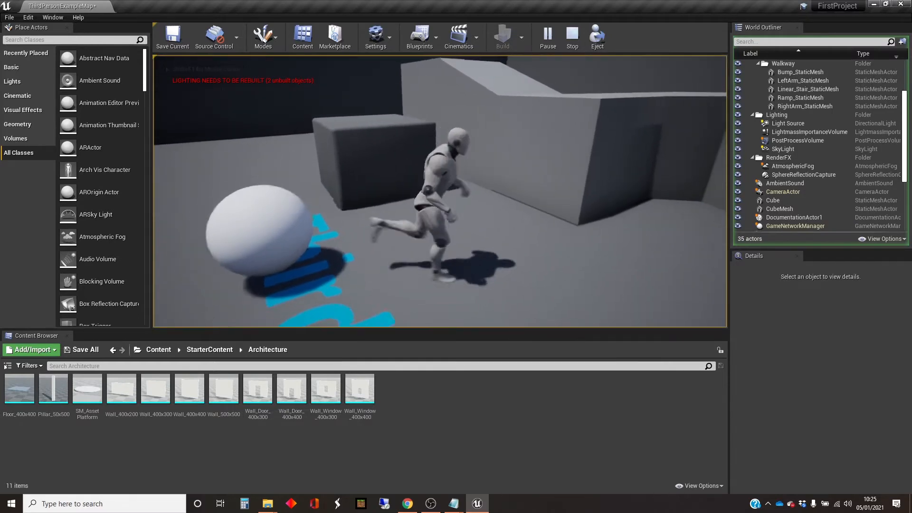
key(d)
key(s)
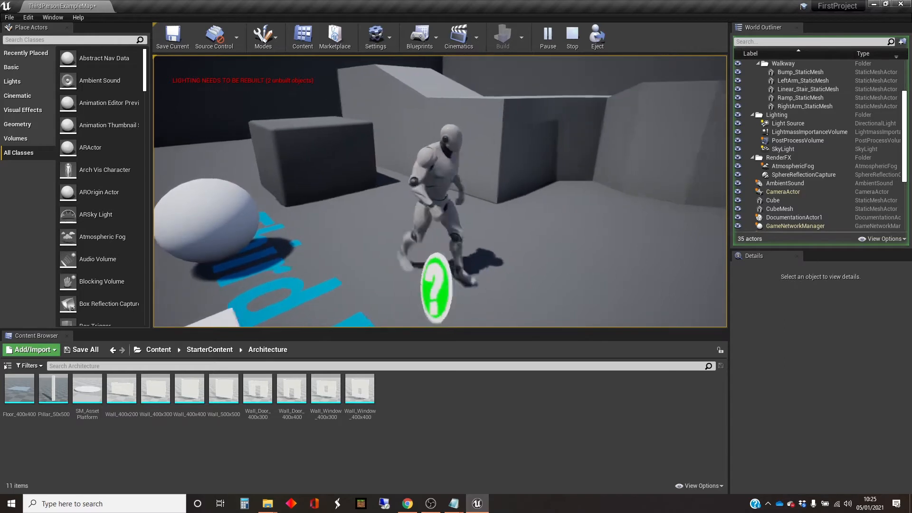
key(w)
key(s)
key(d)
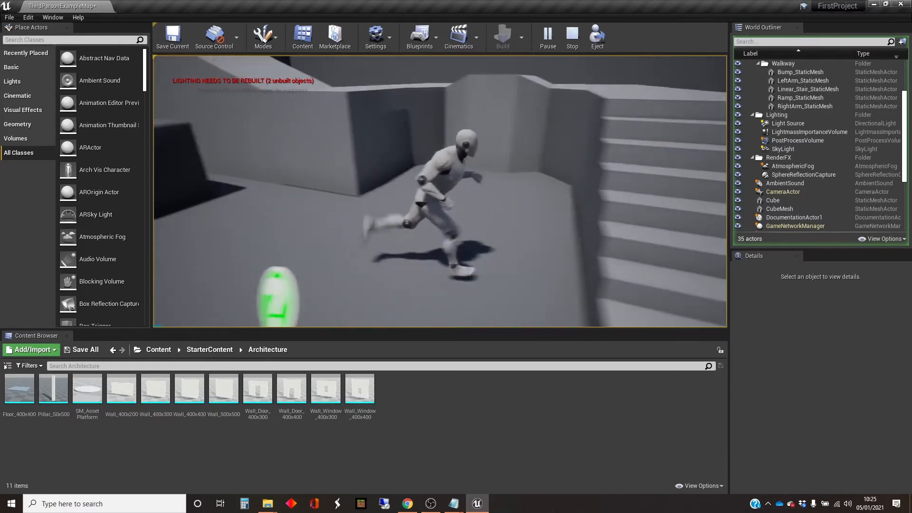
key(s)
key(a)
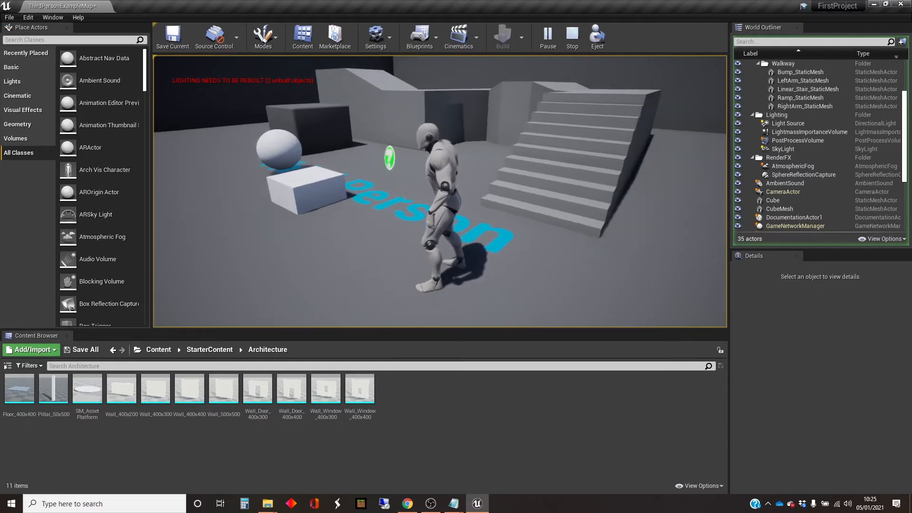
key(Escape)
- Move the ambient sound actor straight down along the Z axis to a Z location of about -490
right_drag(483, 213, 546, 245)
right_drag(387, 201, 416, 216)
key(s)
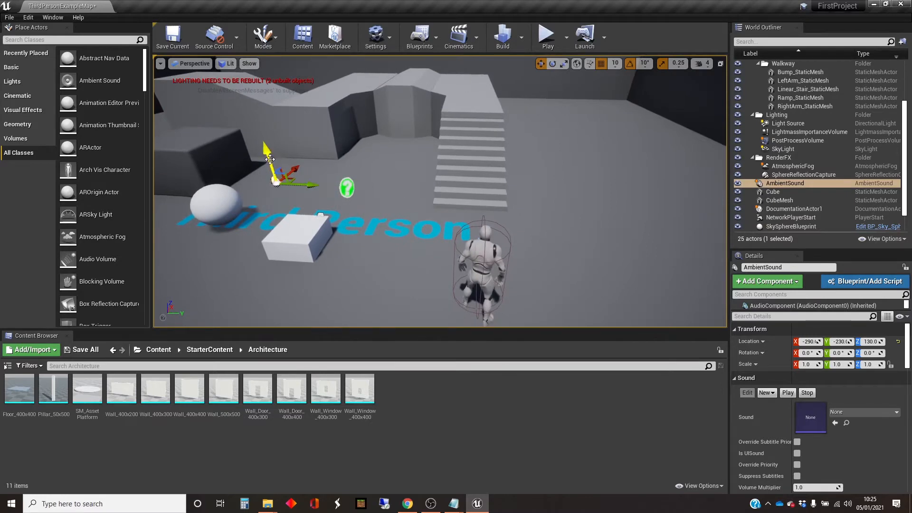
right_drag(361, 196, 345, 200)
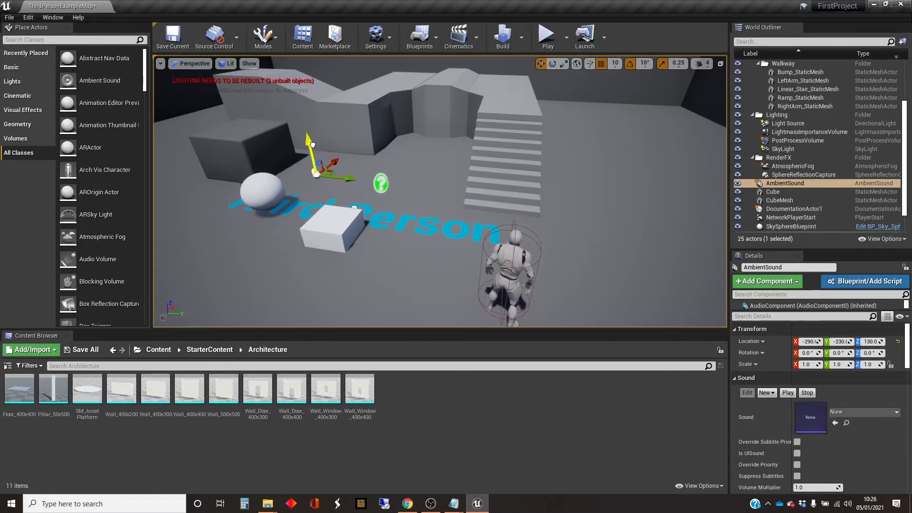
drag(312, 145, 341, 282)
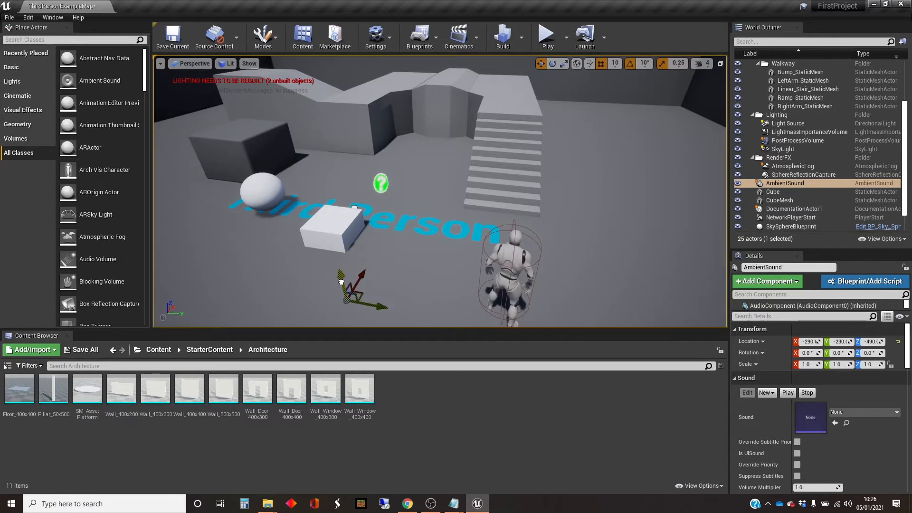
drag(397, 259, 352, 241)
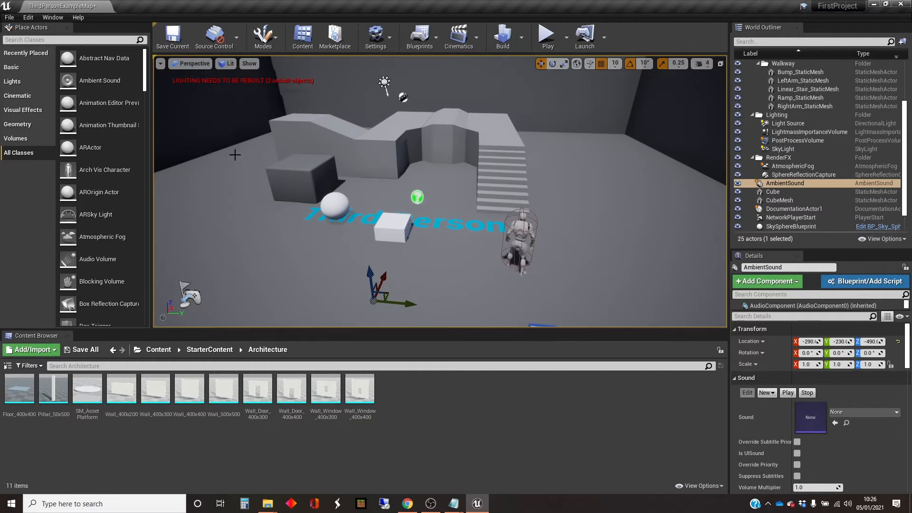
click(24, 67)
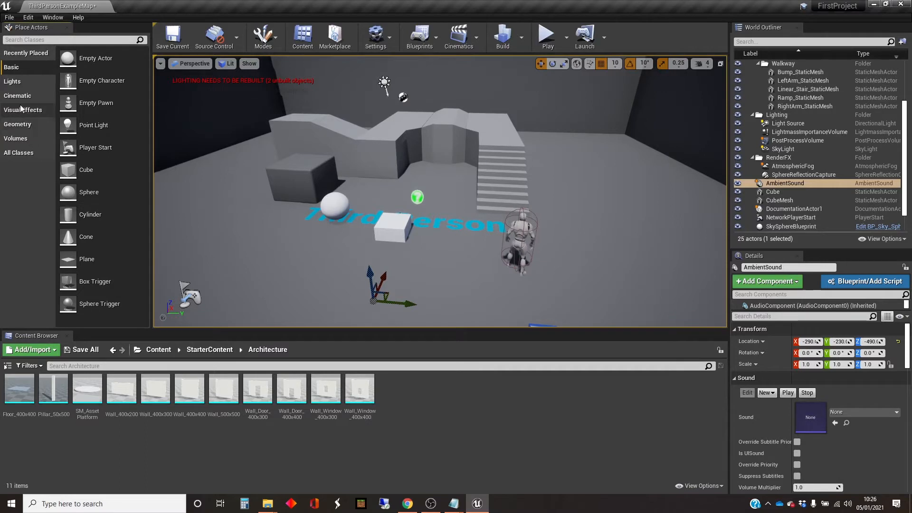
click(23, 84)
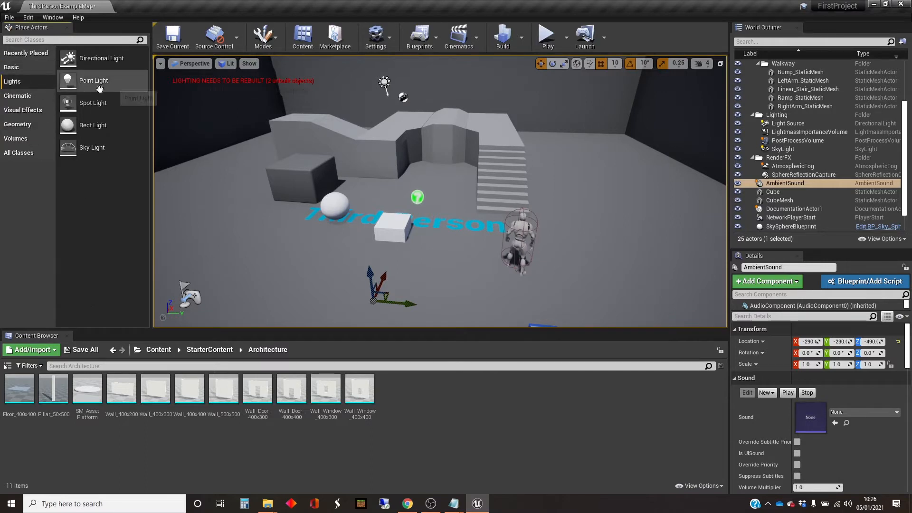
click(29, 126)
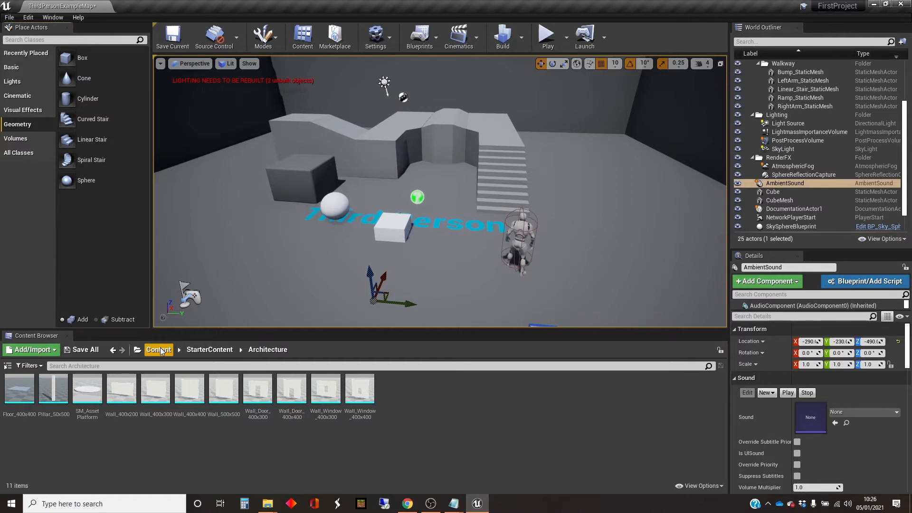
- Place the Wall_Door_400x400 mesh from the StarterContent Architecture folder on the open floor past the staircase and character
click(205, 350)
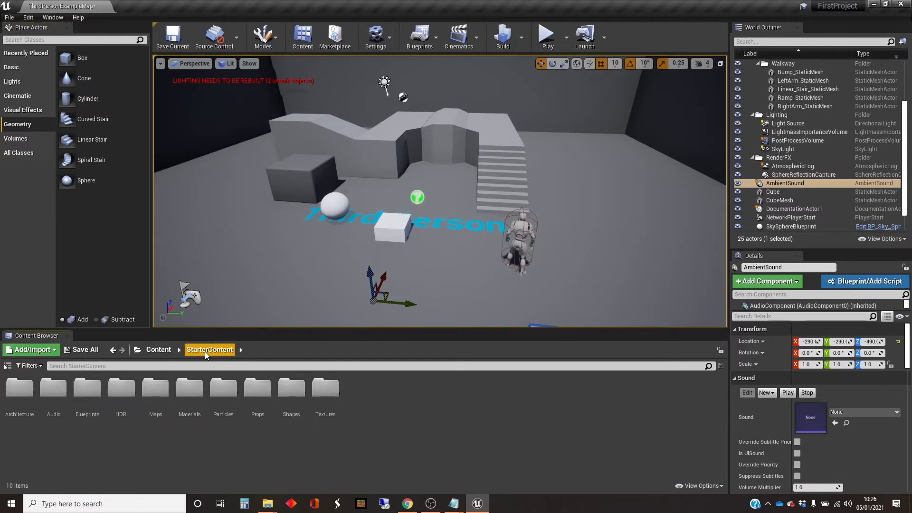
click(20, 388)
double_click(21, 388)
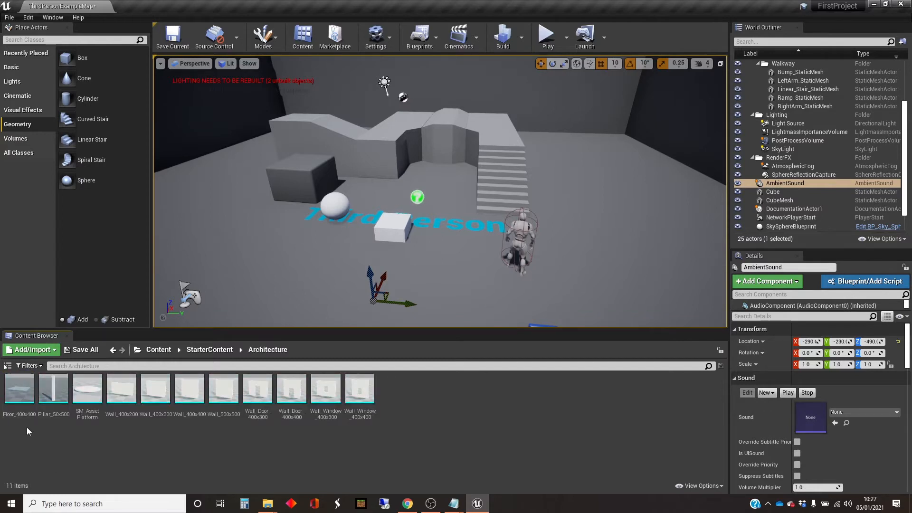
click(291, 392)
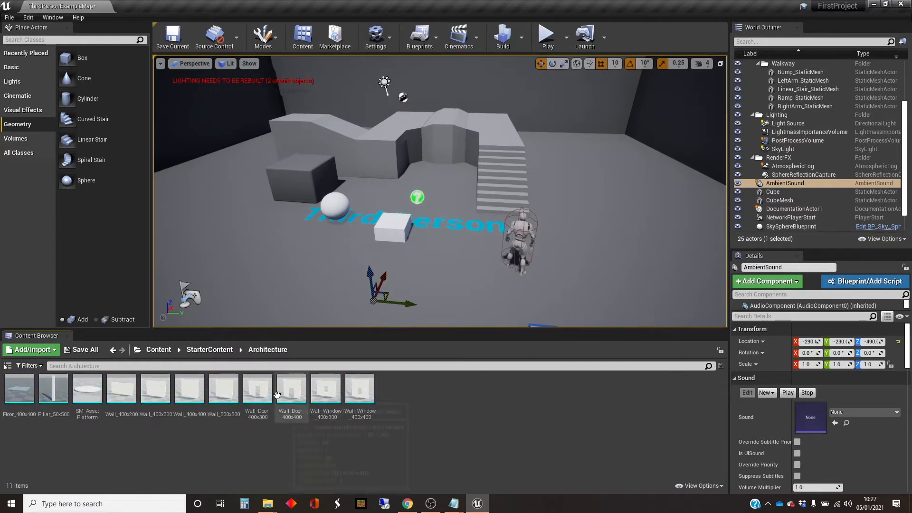
drag(385, 373, 641, 310)
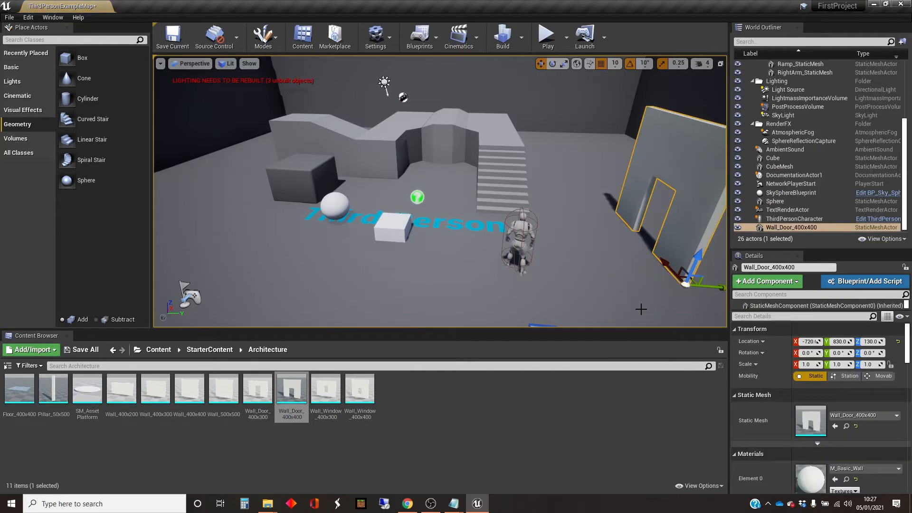
- Place two SM_Couch props from the StarterContent Props folder, one beside the start of the floor text and one in front of the cube
click(224, 352)
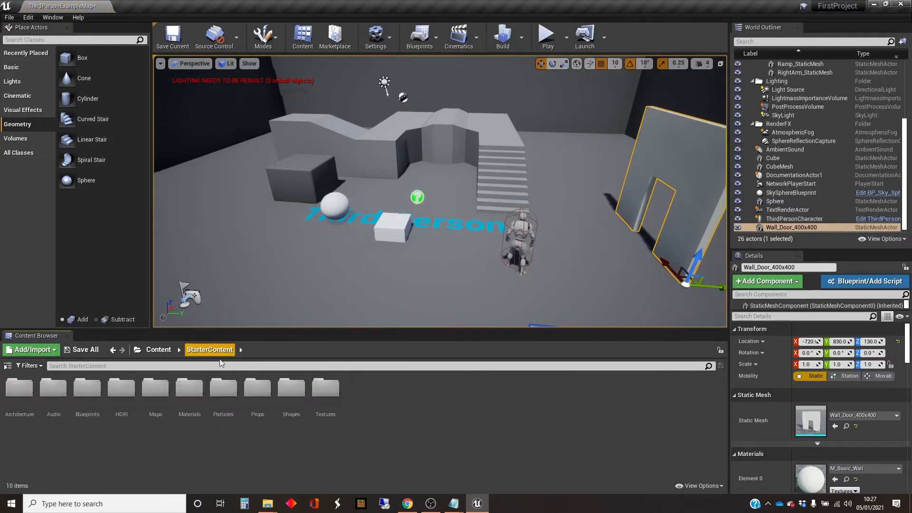
double_click(261, 389)
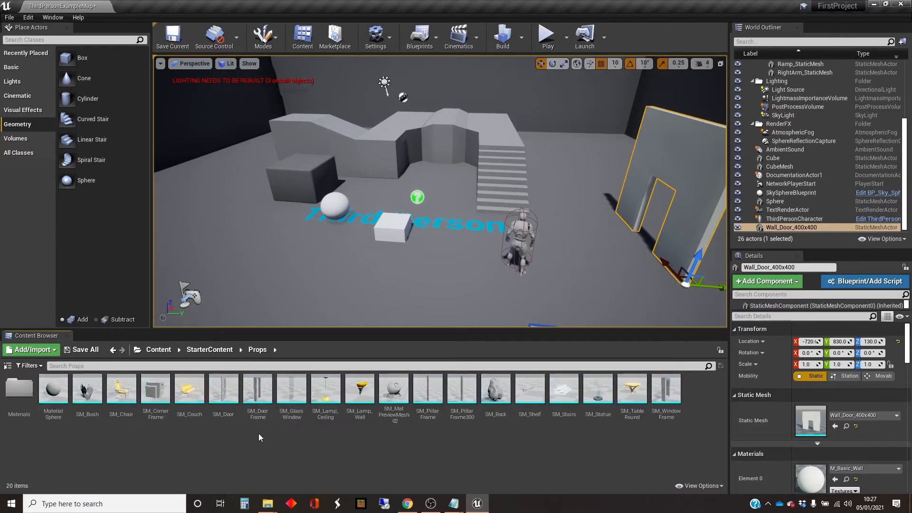
click(189, 389)
drag(205, 366, 243, 254)
right_drag(302, 276, 340, 277)
right_drag(276, 284, 233, 284)
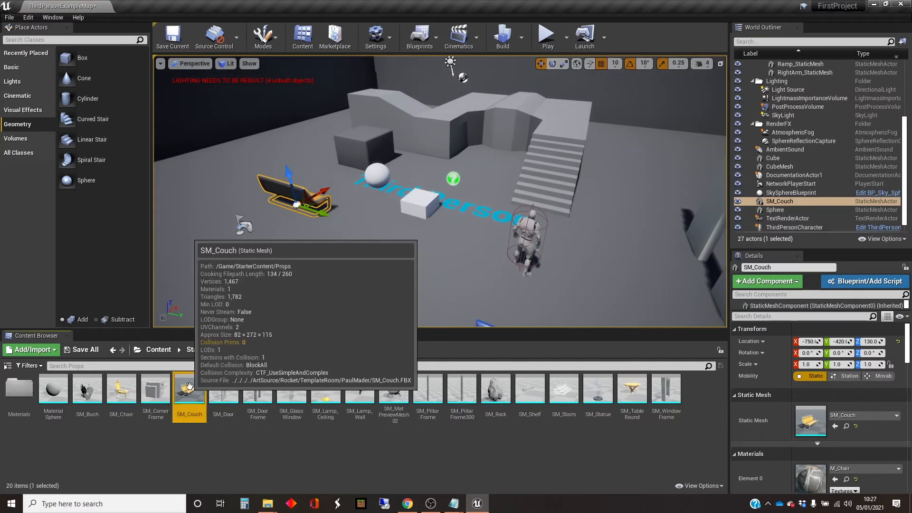
drag(189, 386, 352, 278)
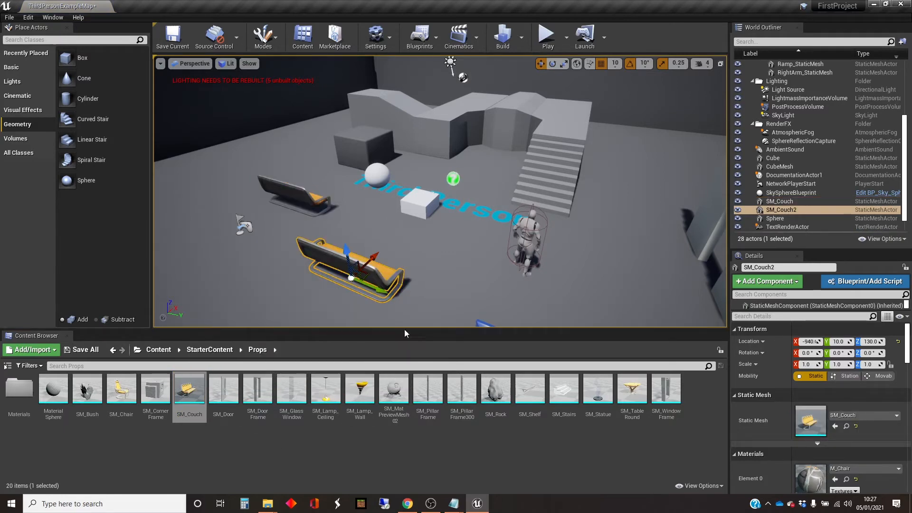
scroll(377, 230, up, 1)
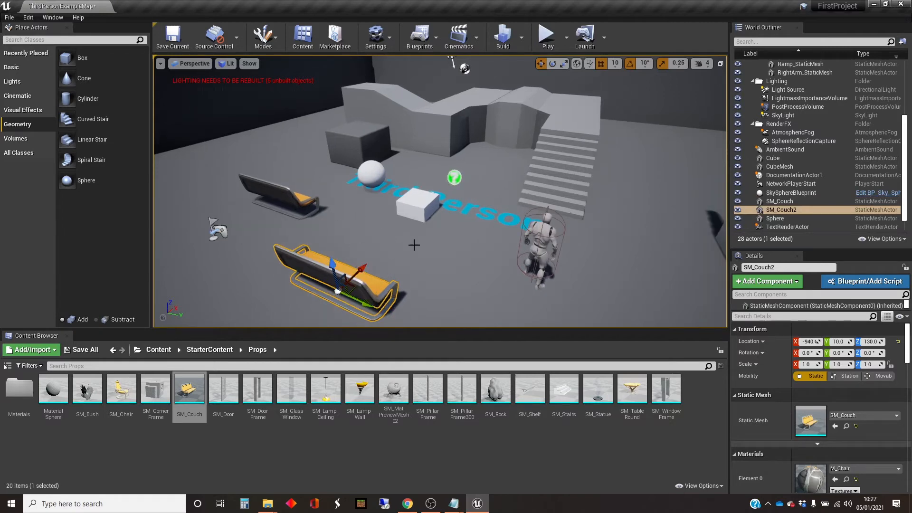
- Apply the M_Rock material from the Props Materials folder to the level's floor
click(19, 382)
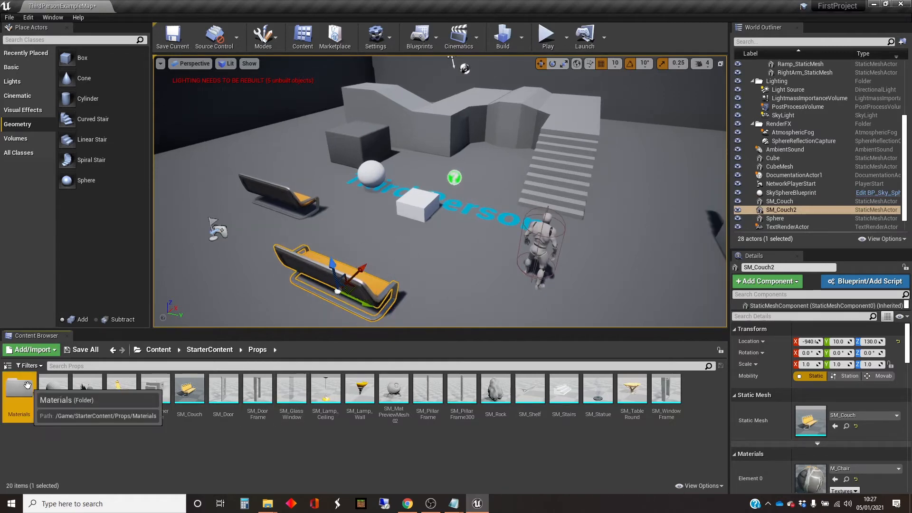
double_click(19, 382)
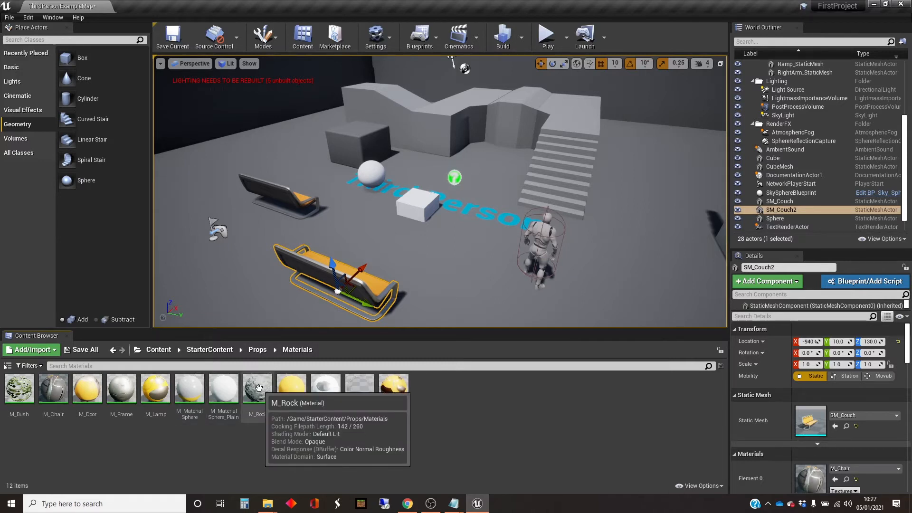
drag(259, 388, 454, 252)
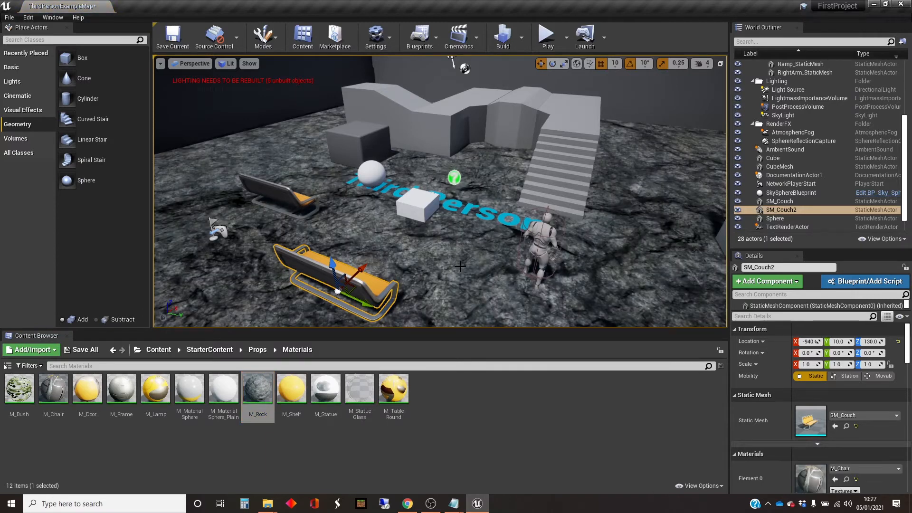
right_drag(438, 266, 654, 205)
key(a)
right_drag(494, 143, 544, 161)
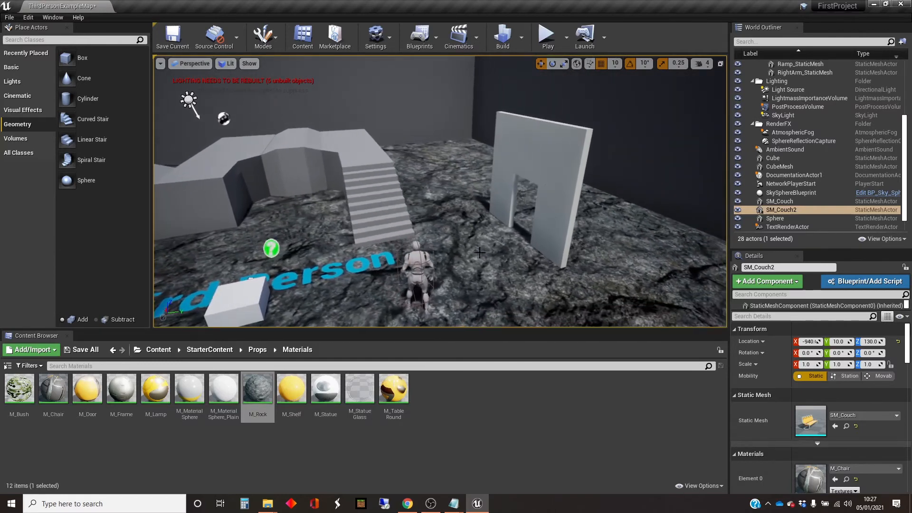
right_drag(476, 255, 386, 273)
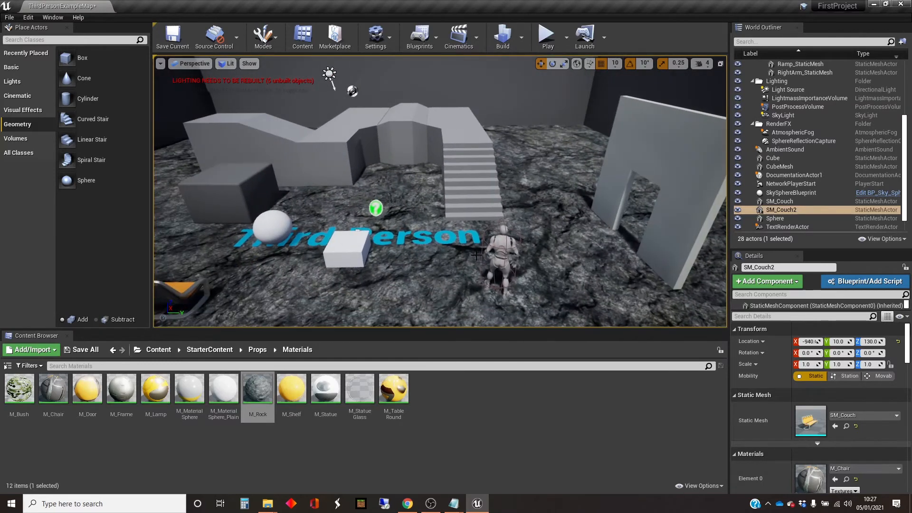
- Go back to the StarterContent folder and look over the whole level with its placed objects
click(220, 351)
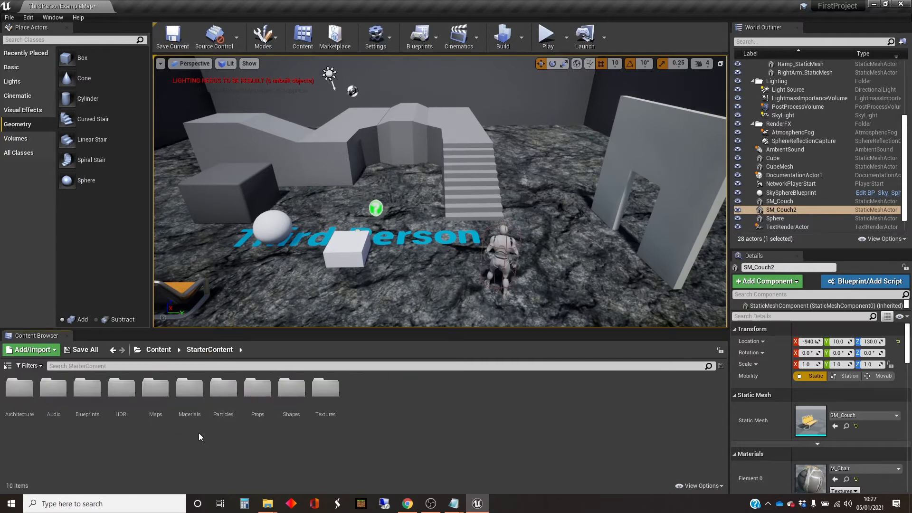
right_drag(383, 276, 370, 295)
key(s)
key(w)
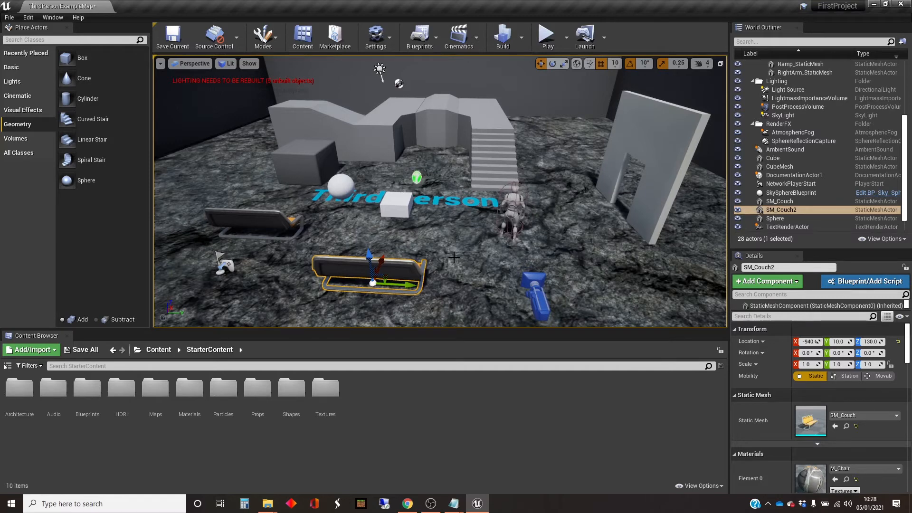
mouse_move(370, 285)
right_down()
mouse_move(389, 279)
mouse_move(378, 275)
right_up()
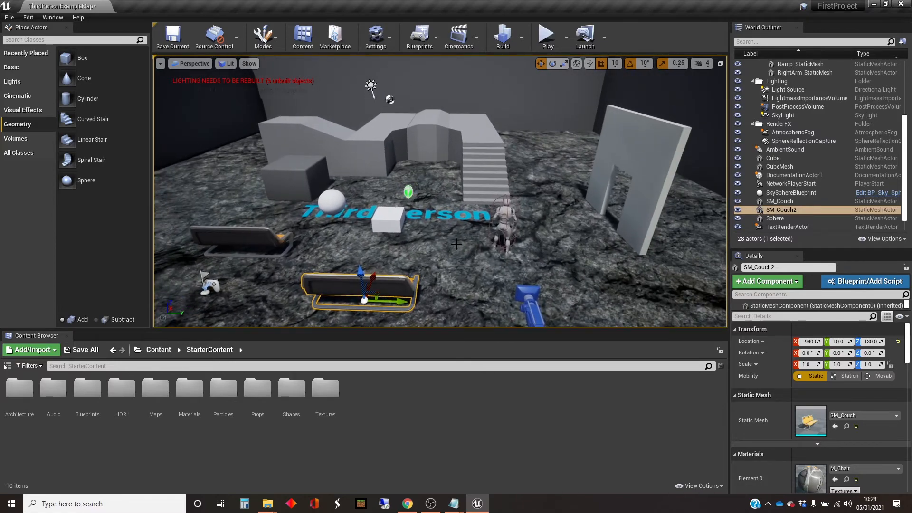
- Select the white cube on the Third Person floor text and view it among the surrounding objects from a few angles
mouse_move(456, 244)
right_down()
mouse_move(466, 251)
mouse_move(456, 284)
mouse_move(434, 272)
mouse_move(457, 251)
mouse_move(435, 256)
mouse_move(494, 219)
mouse_move(510, 280)
mouse_move(457, 257)
mouse_move(504, 268)
mouse_move(494, 249)
mouse_move(475, 261)
mouse_move(454, 251)
mouse_move(494, 257)
mouse_move(456, 244)
mouse_move(518, 251)
mouse_move(427, 244)
mouse_move(449, 244)
mouse_move(440, 243)
right_up()
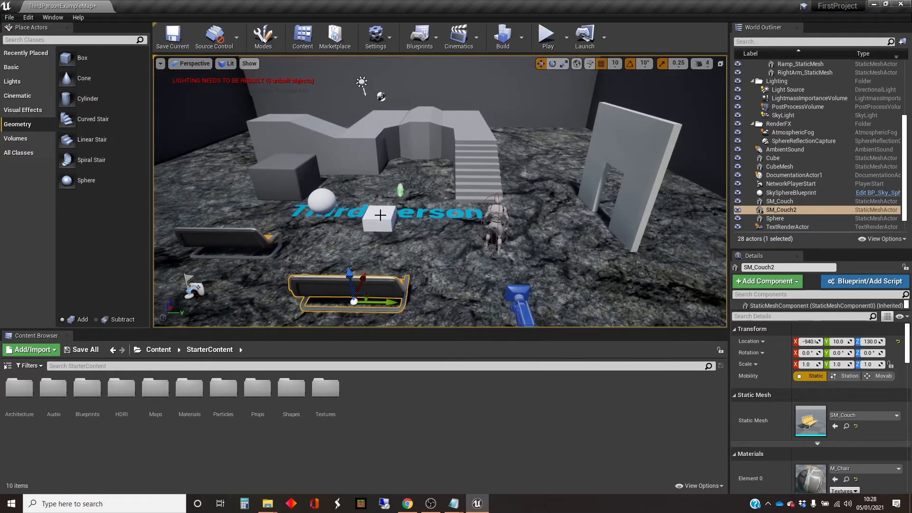
click(380, 215)
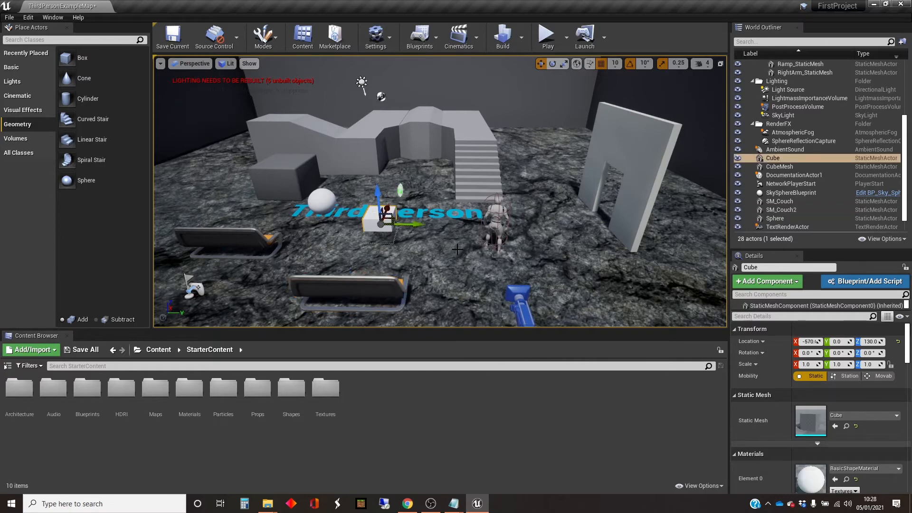
right_drag(450, 268, 458, 300)
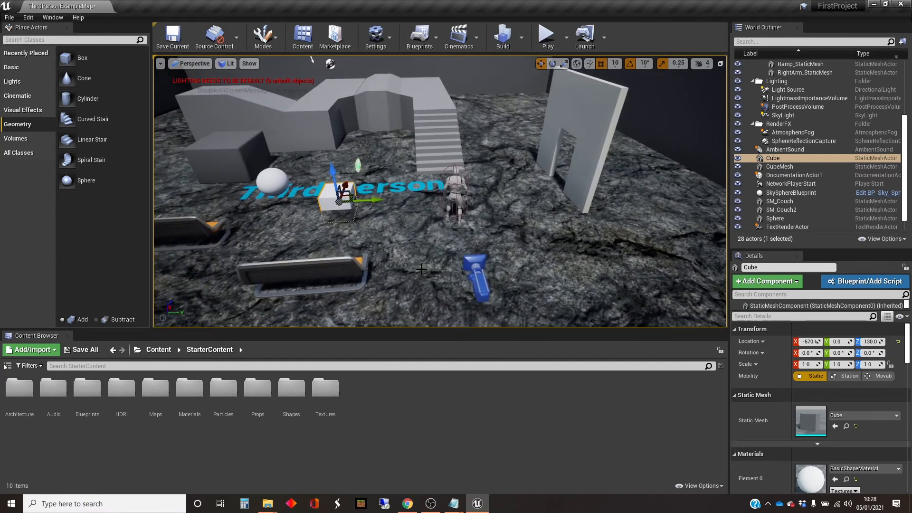
right_drag(458, 300, 383, 325)
middle_drag(382, 325, 433, 304)
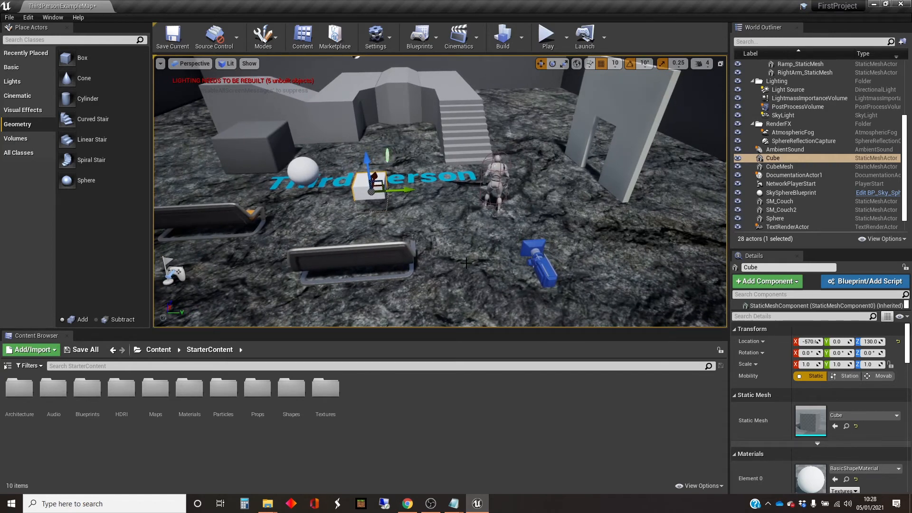
- Fly the camera forward, backward, sideways, up and down through the level to inspect the area around the cube and character
right_drag(433, 304, 295, 329)
key(w)
key(s)
key(s)
key(w)
key(d)
key(w)
key(d)
key(a)
key(a)
key(d)
key(s)
key(a)
key(s)
key(a)
key(d)
key(w)
key(s)
key(q)
key(e)
key(e)
key(a)
right_drag(467, 260, 467, 260)
key(d)
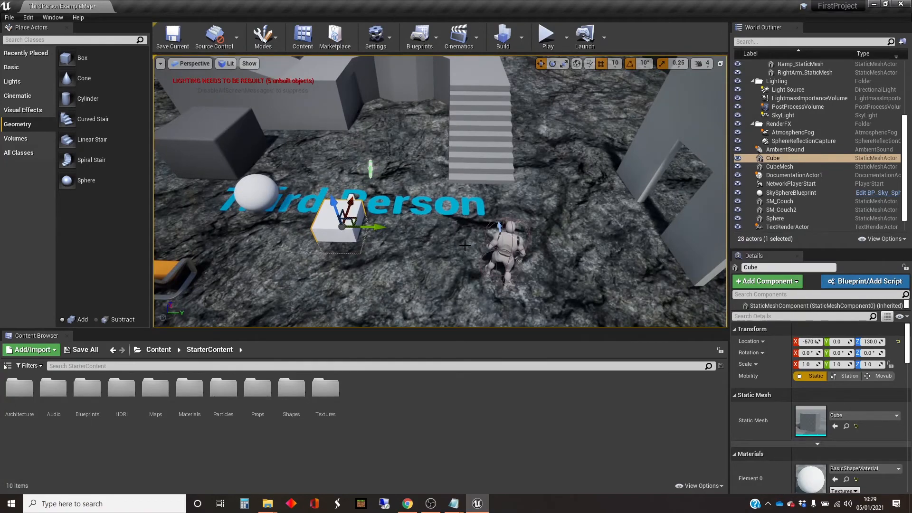
- Survey the couches, cube, character and door wall from above, and return to a frontal overview of the level
right_drag(443, 244, 444, 244)
key(a)
key(s)
key(w)
key(s)
key(a)
key(w)
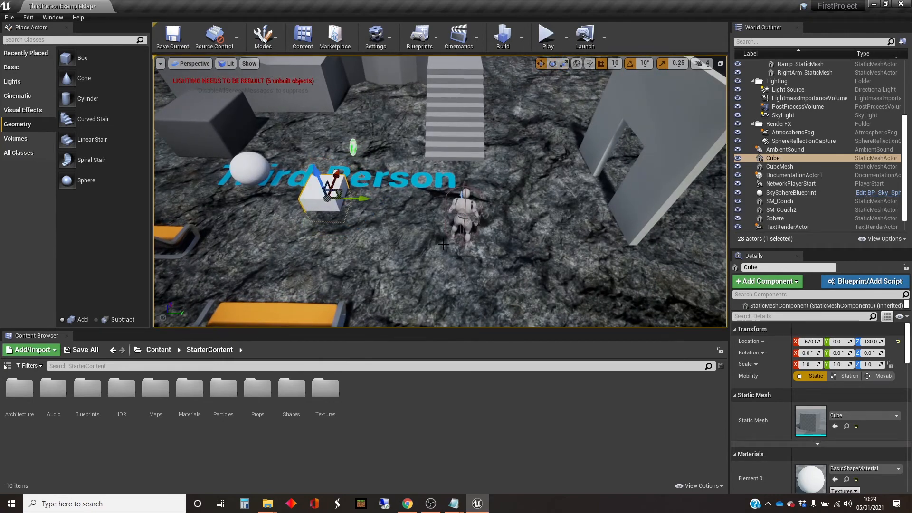
key(s)
right_drag(444, 244, 444, 244)
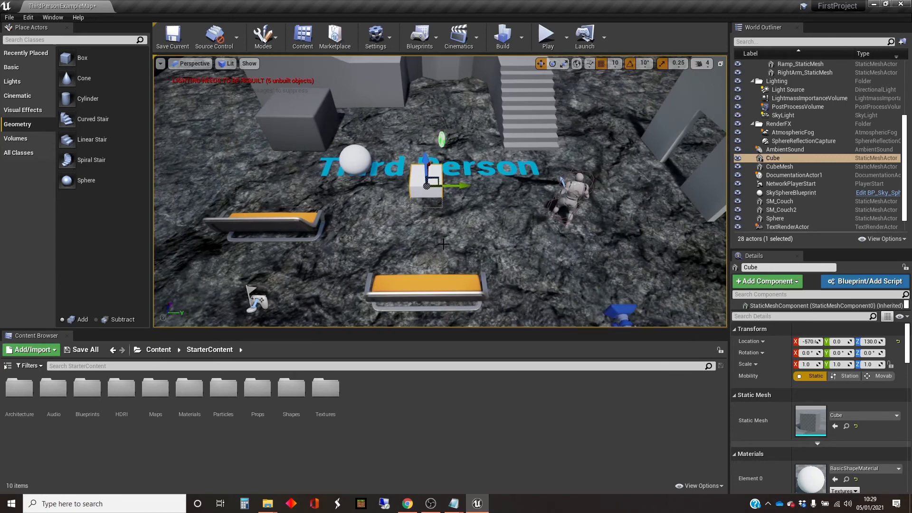
right_drag(443, 244, 443, 244)
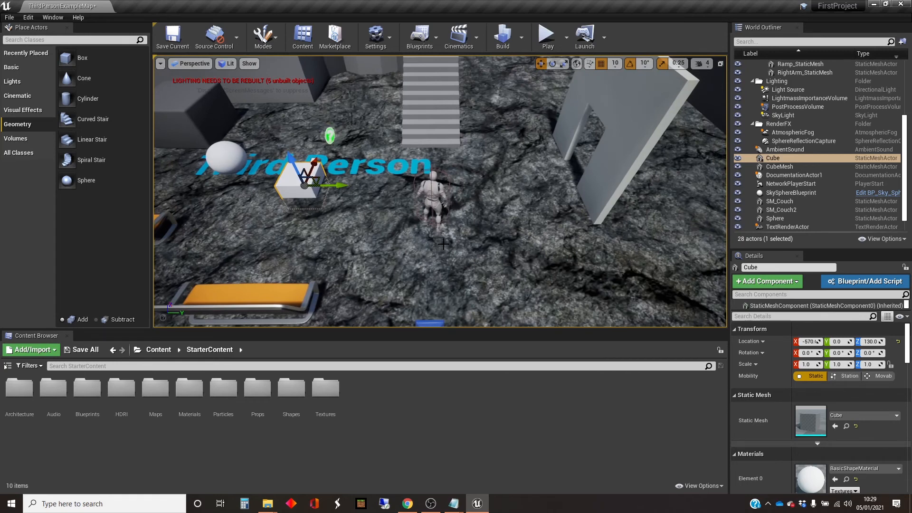
right_drag(443, 244, 444, 244)
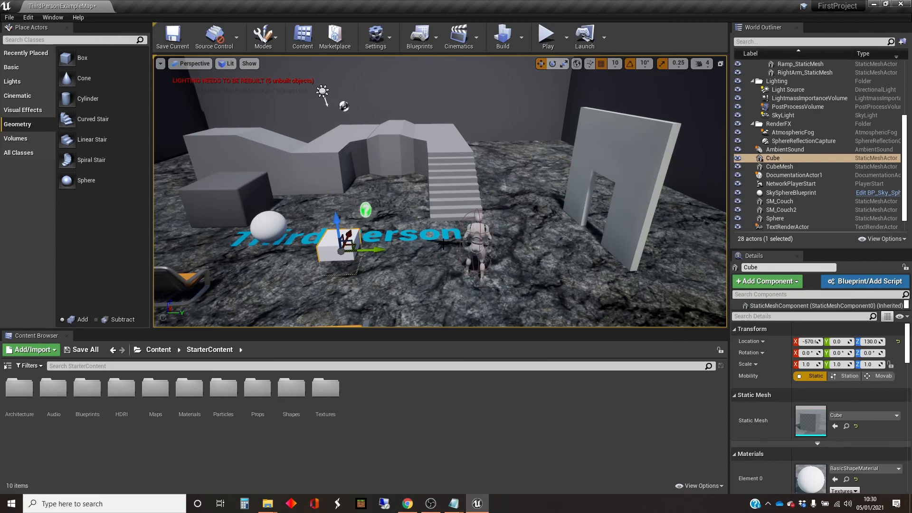
right_drag(444, 244, 444, 244)
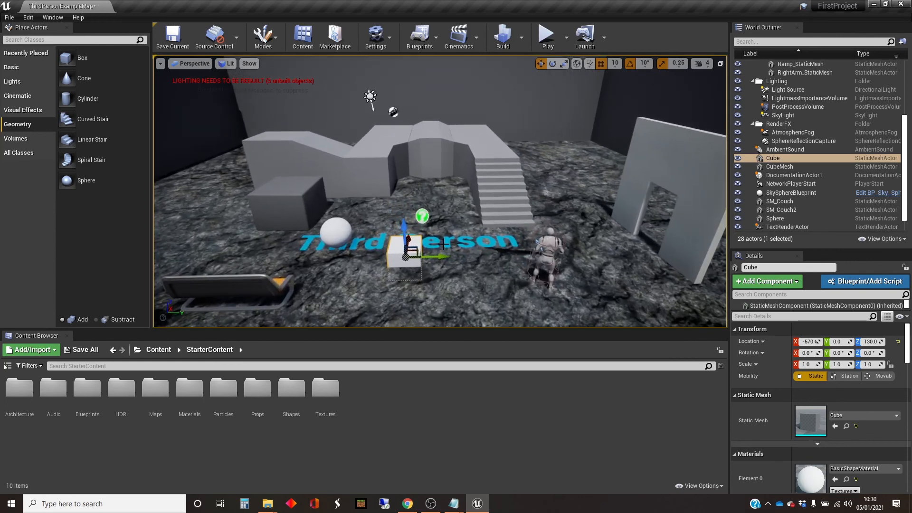